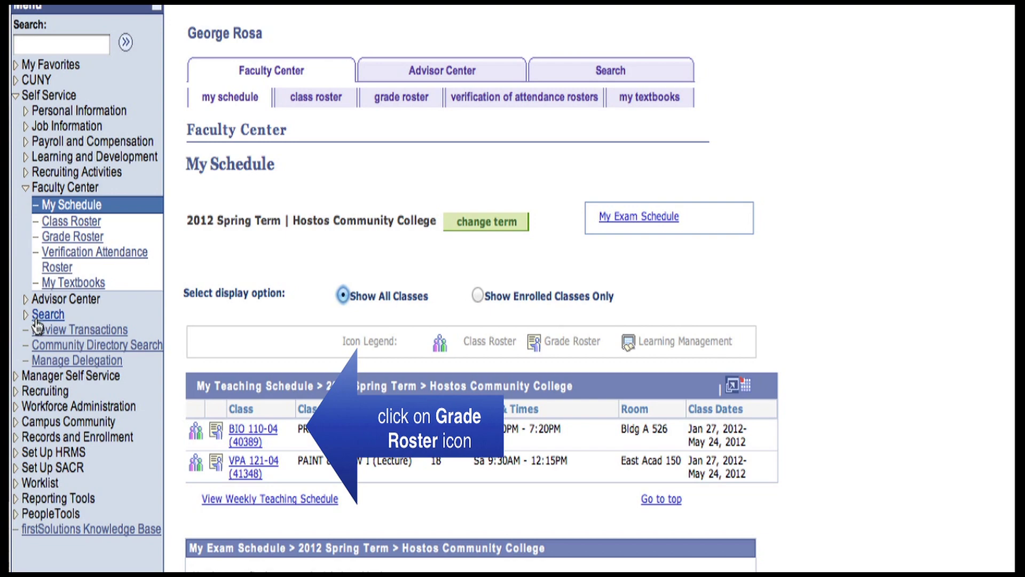
left_click(218, 435)
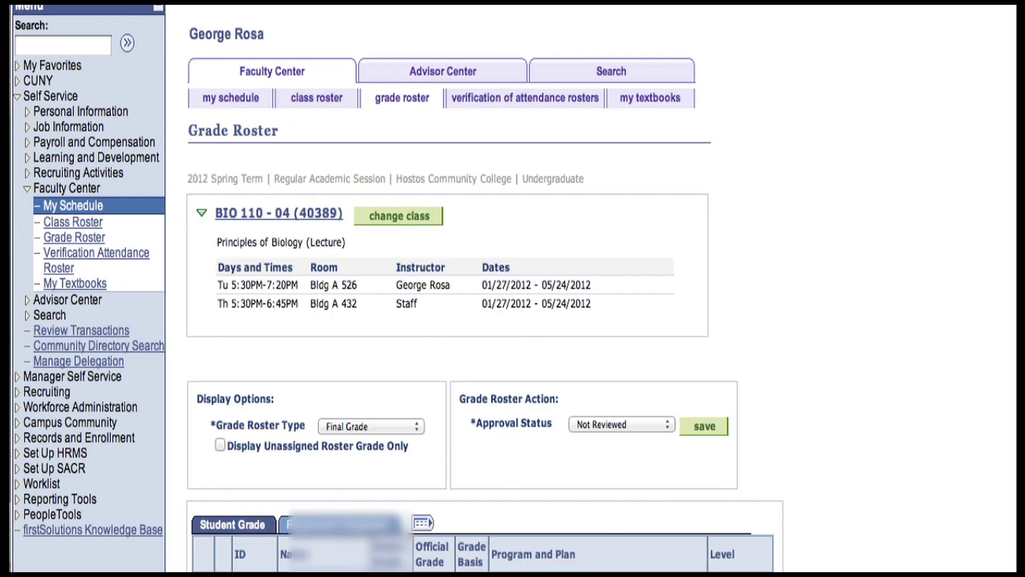
scroll(977, 285, "down", 10)
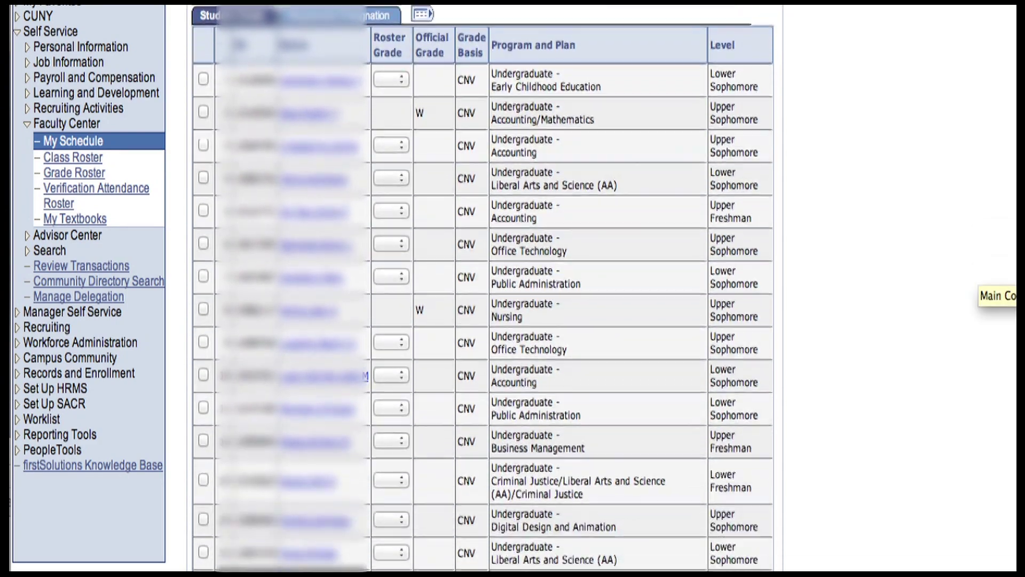
scroll(483, 288, "down", 9)
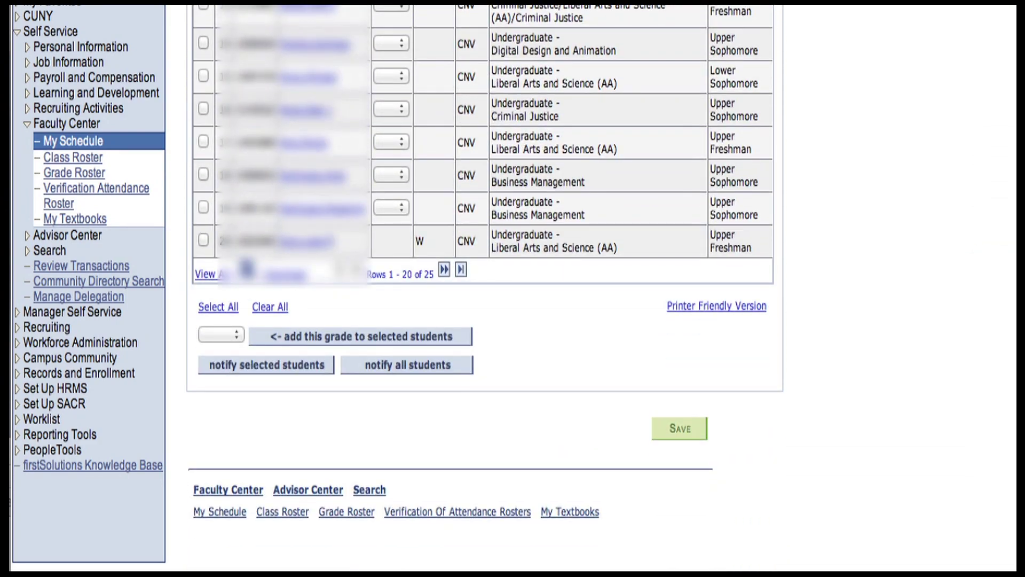
scroll(483, 288, "up", 5)
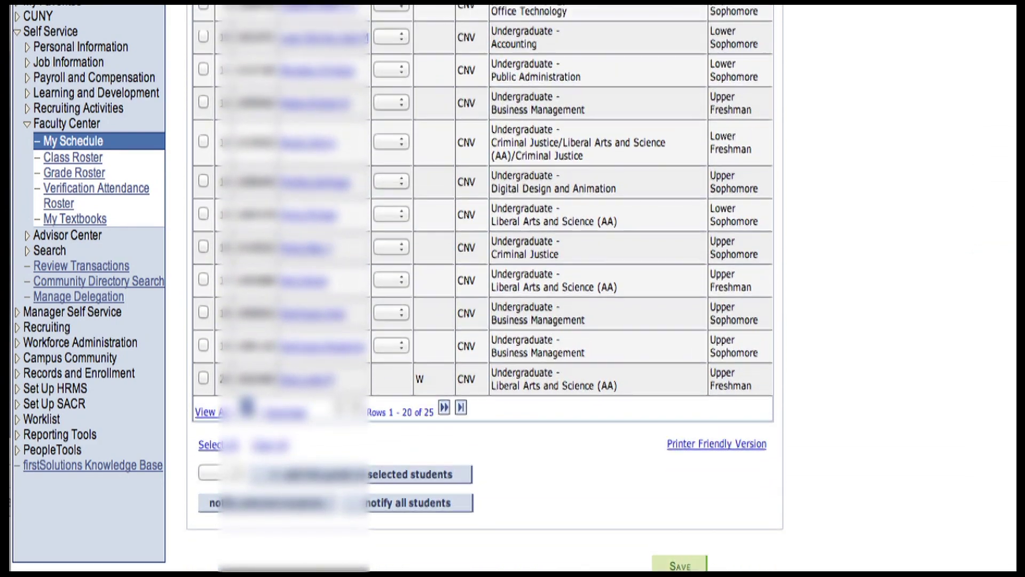
scroll(483, 289, "up", 8)
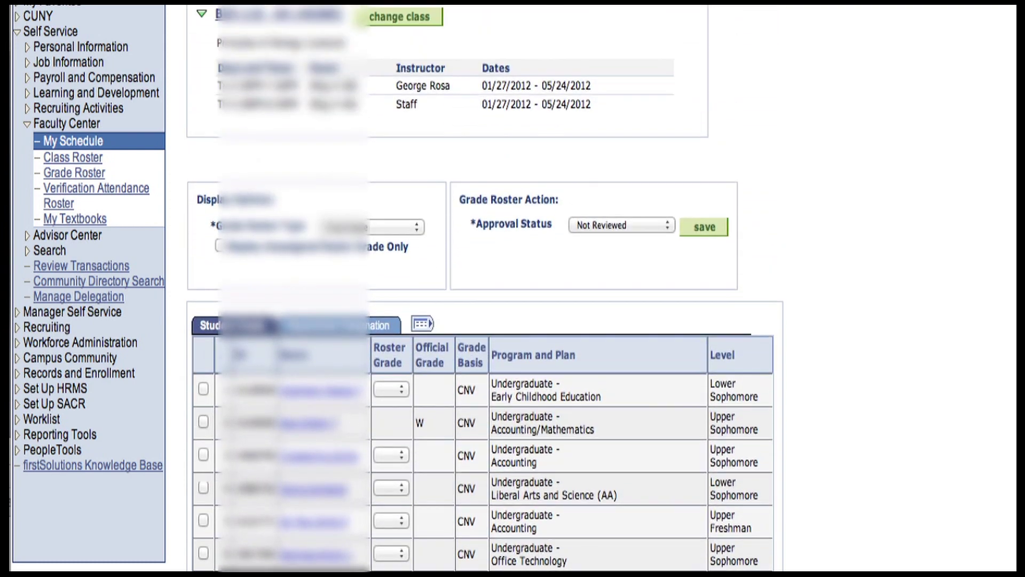
scroll(1015, 219, "up", 3)
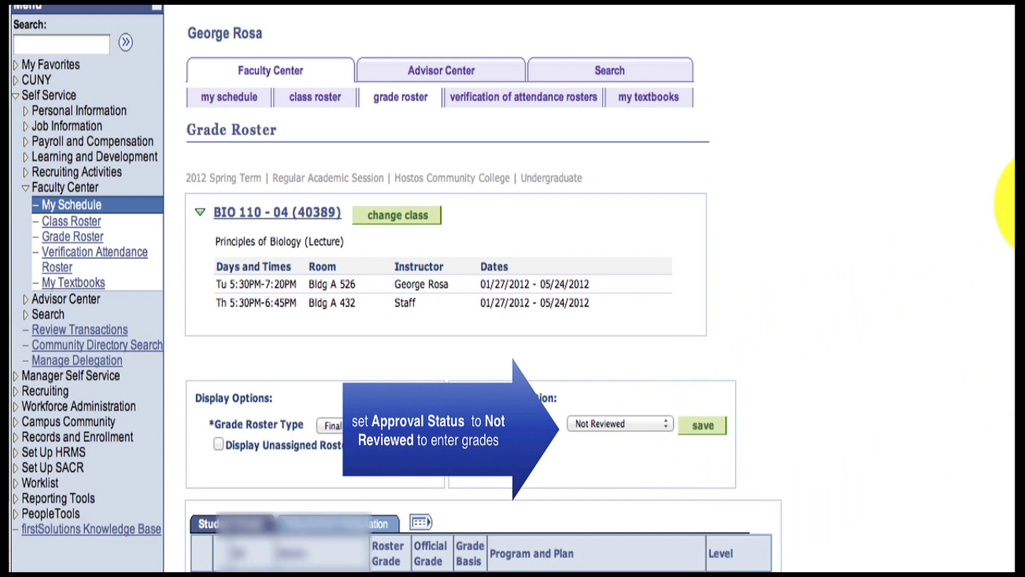
scroll(1012, 219, "down", 2)
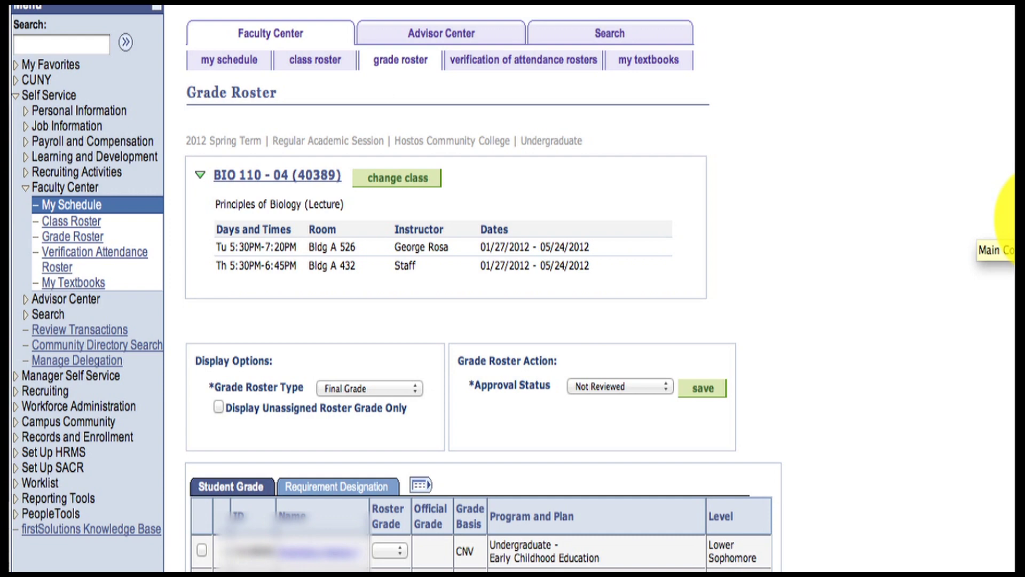
scroll(1012, 219, "down", 8)
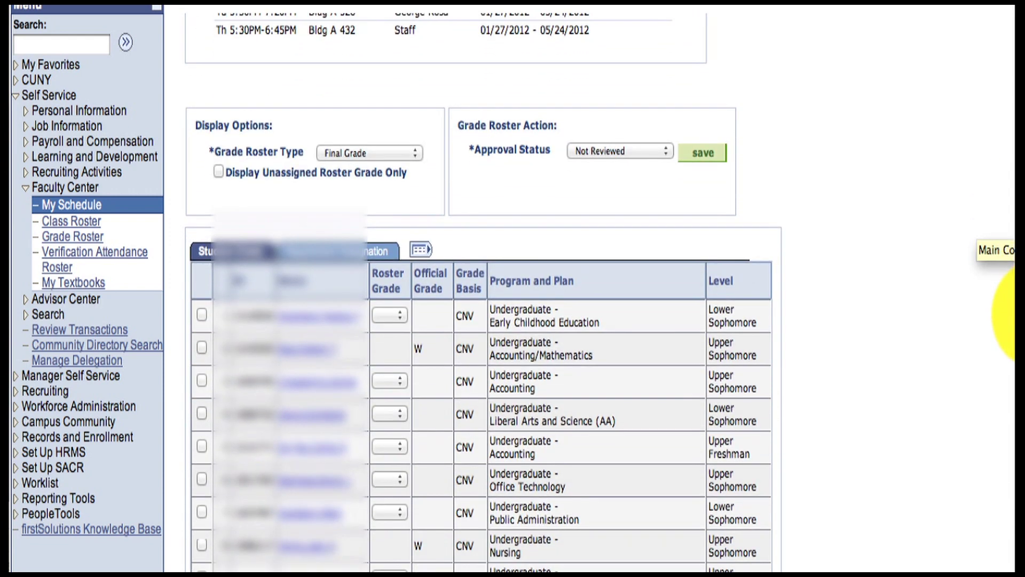
scroll(1015, 315, "down", 1)
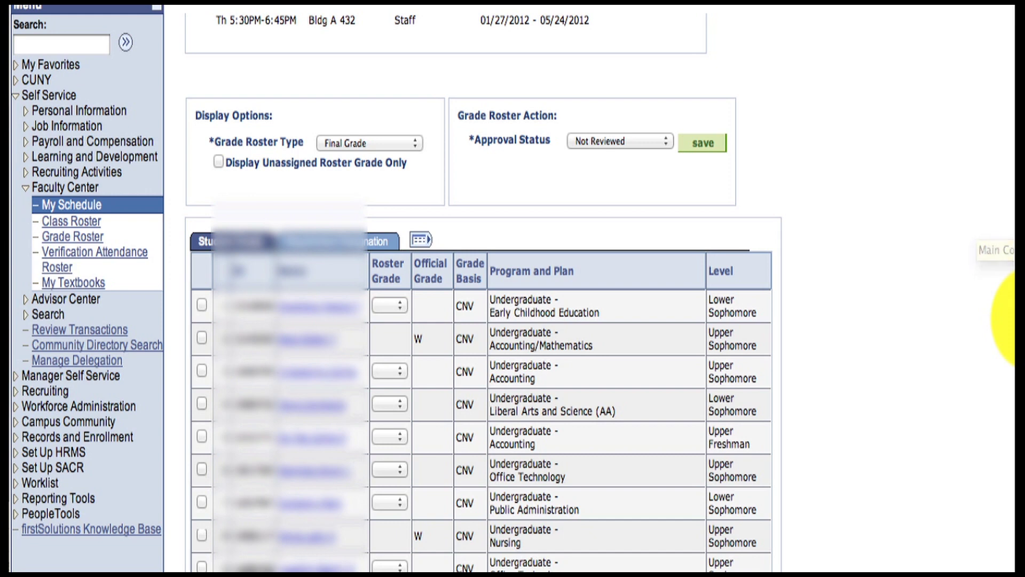
scroll(1014, 318, "down", 3)
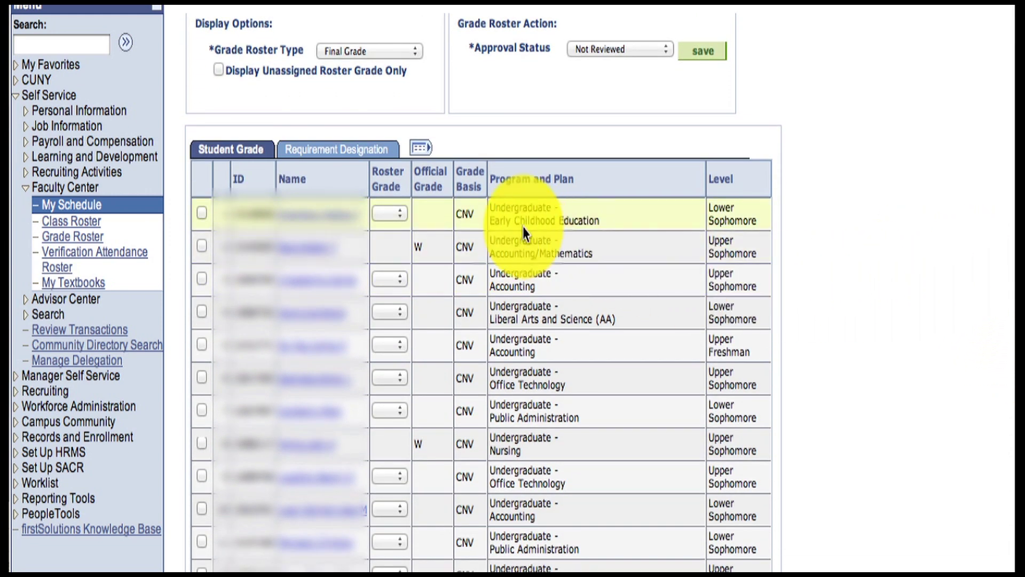
Set Roster Grade B for row 1, A for row 3 and C for row 4.
left_click(401, 216)
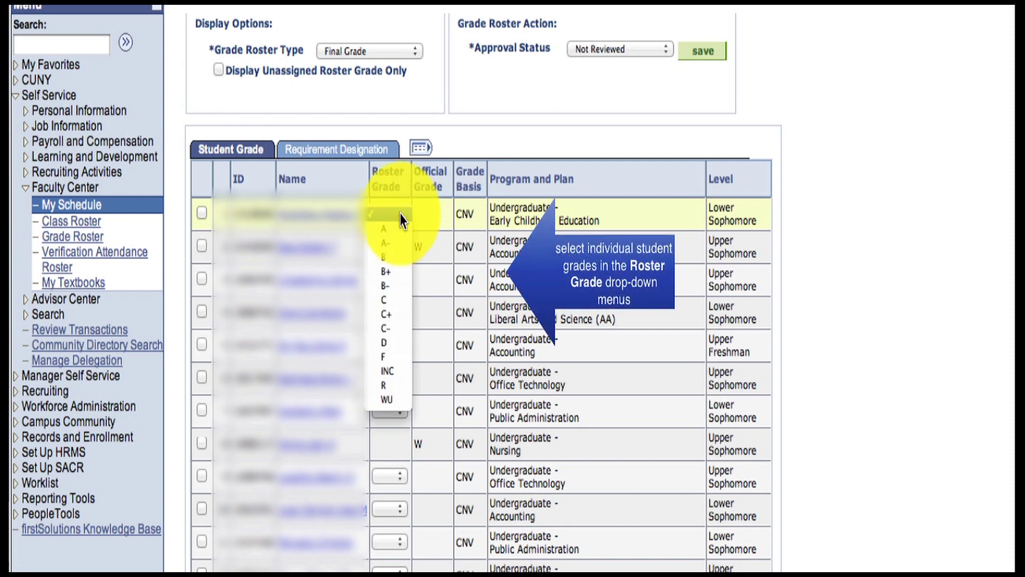
left_click(393, 260)
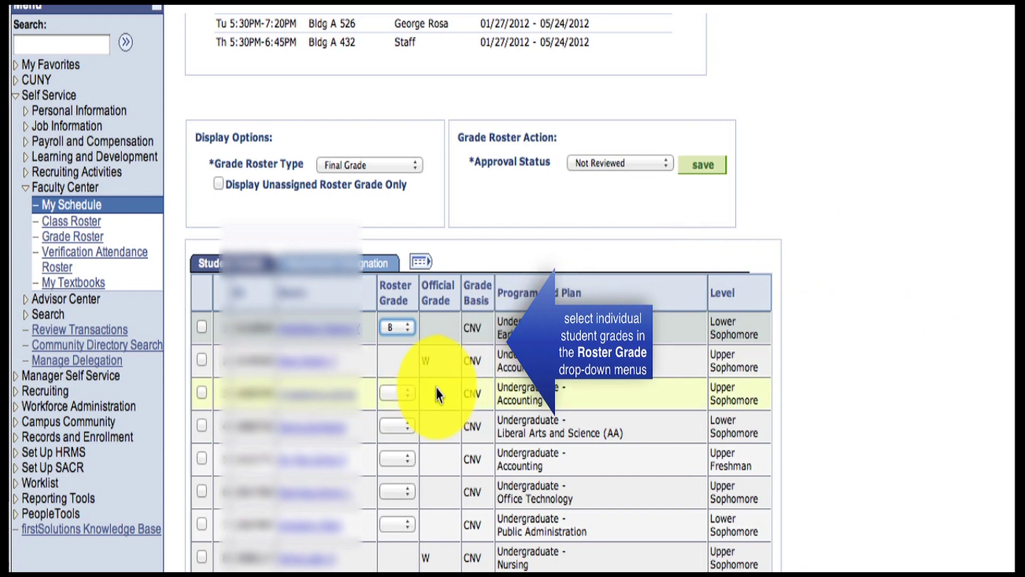
left_click(409, 392)
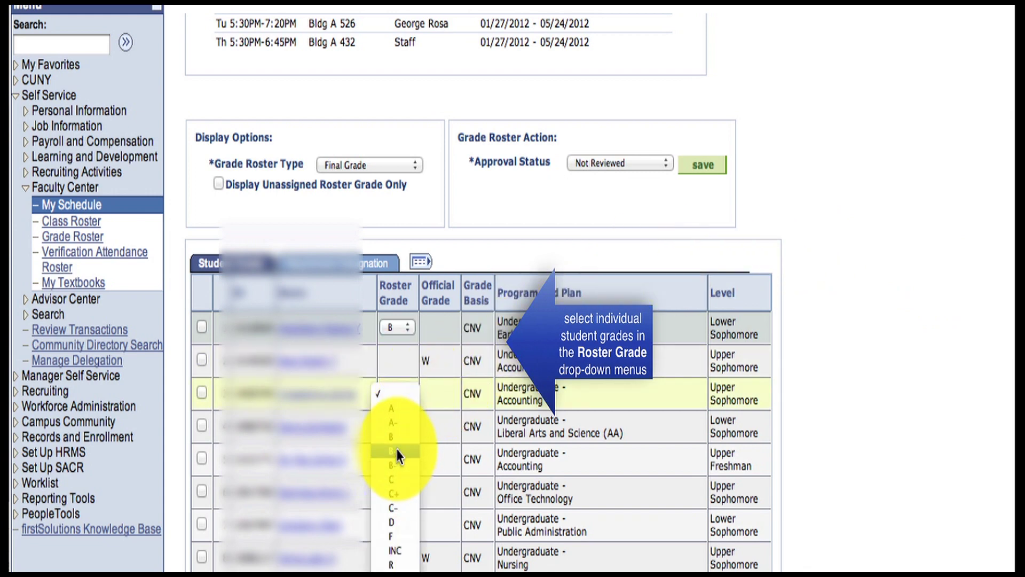
left_click(400, 410)
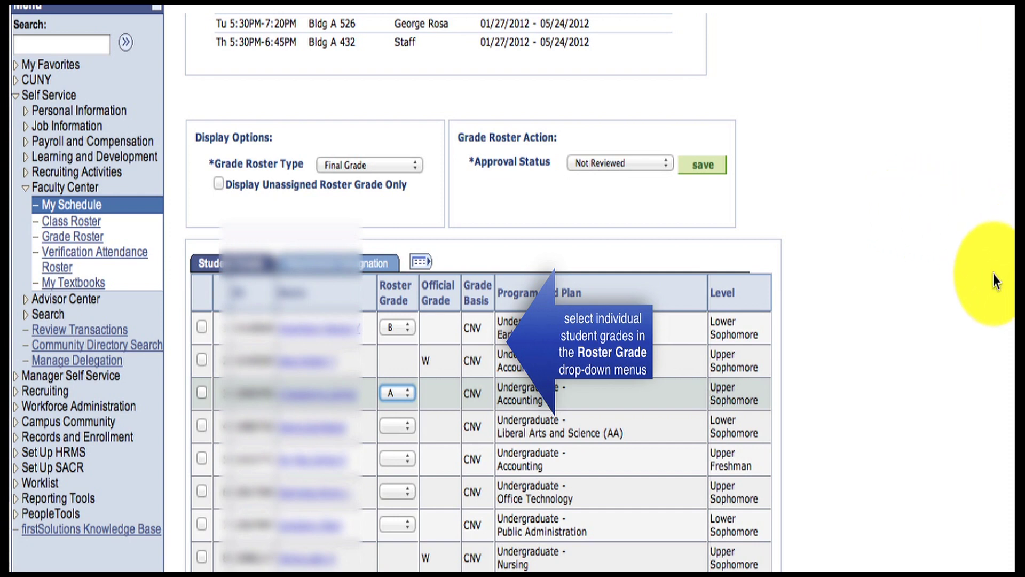
left_click(409, 423)
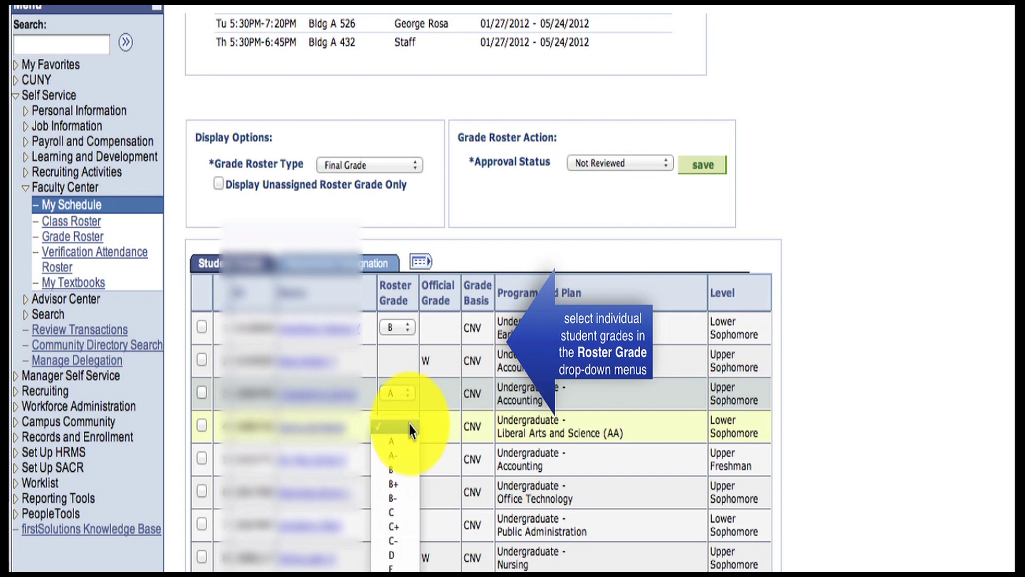
left_click(392, 512)
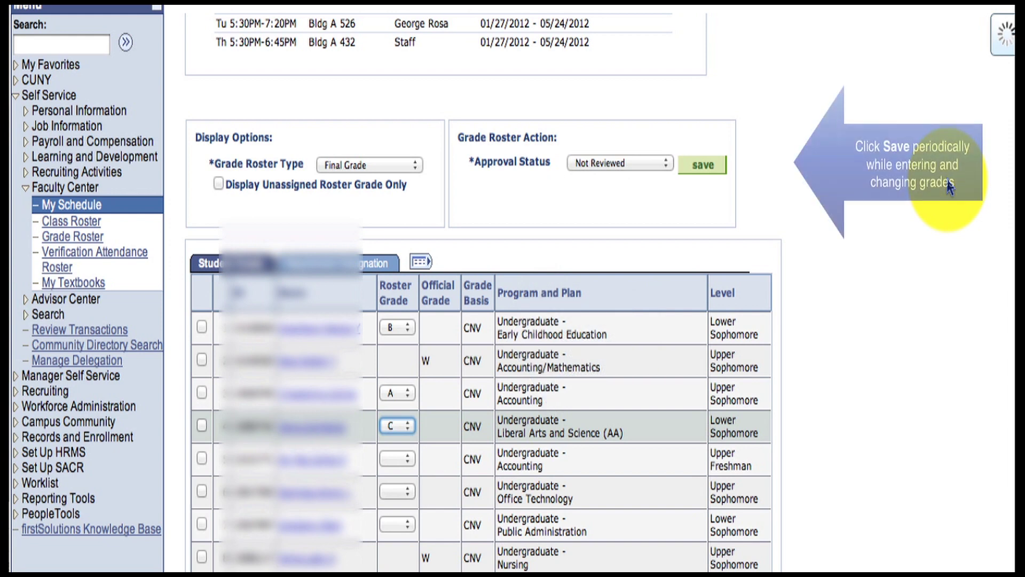
Save the BIO 110-04 grade roster and scroll through it to review the grades.
left_click(704, 166)
scroll(830, 142, "down", 2)
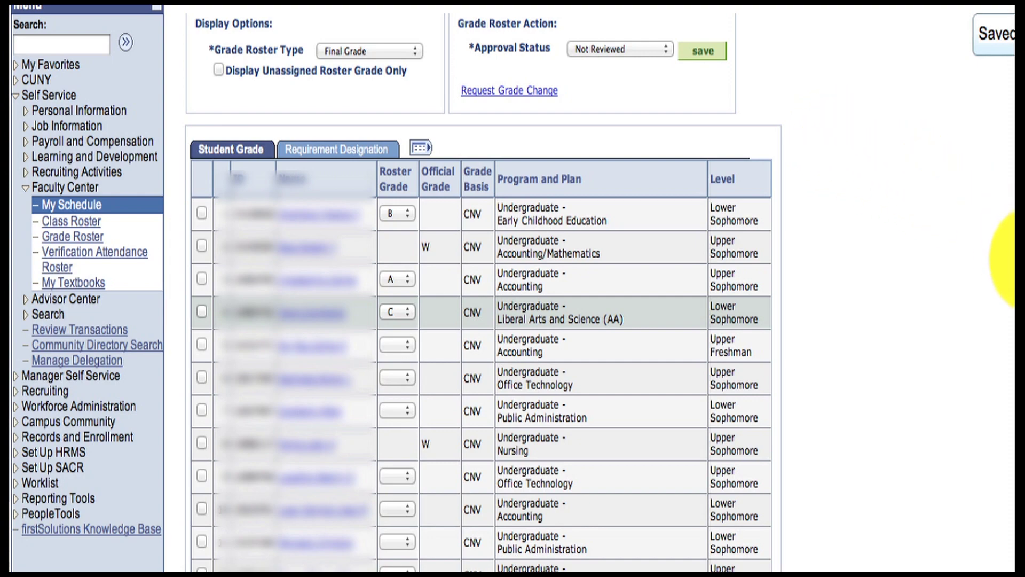
scroll(1009, 261, "up", 5)
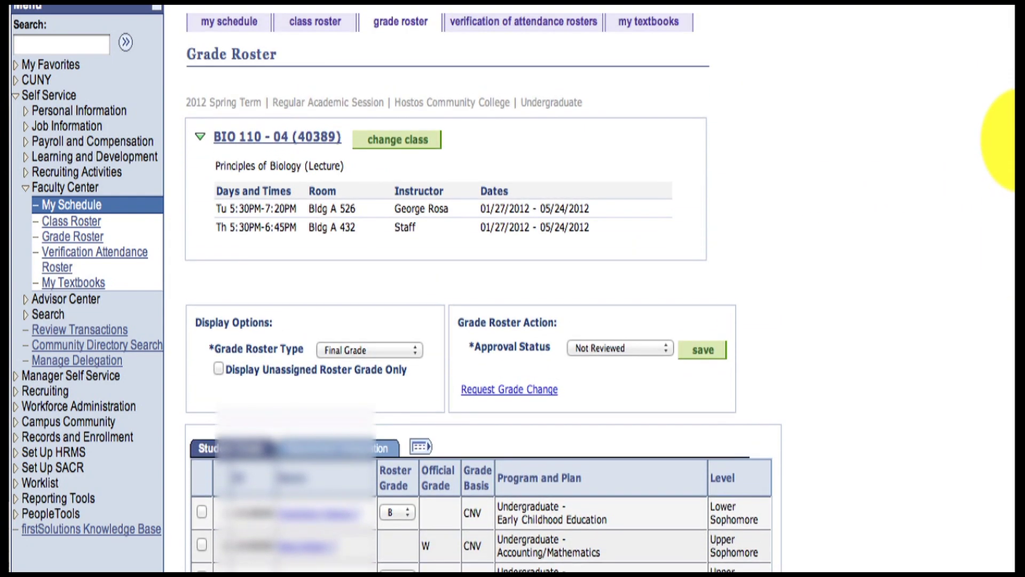
scroll(1015, 163, "down", 1)
scroll(1015, 139, "up", 3)
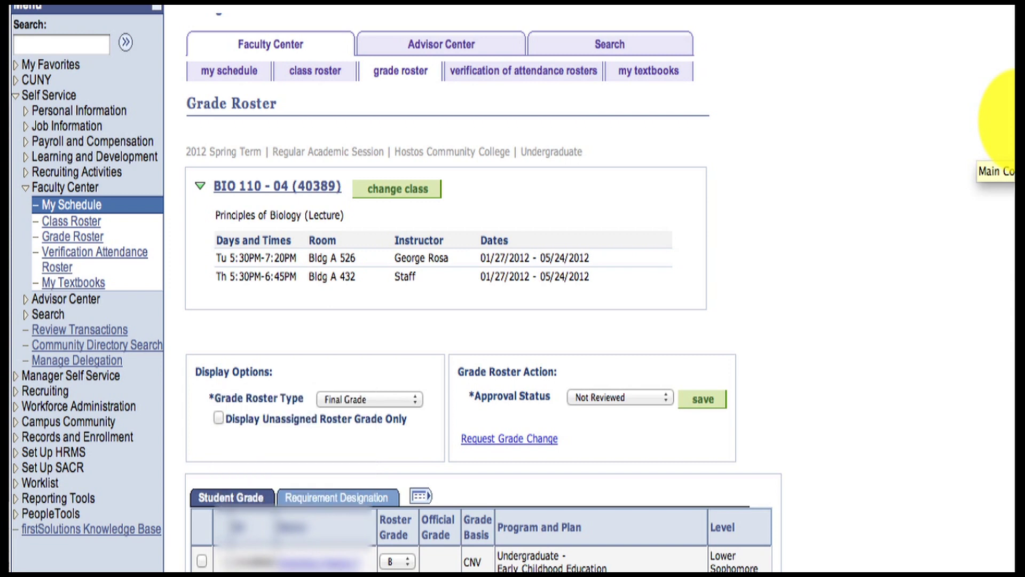
scroll(1012, 120, "down", 1)
scroll(1011, 115, "up", 1)
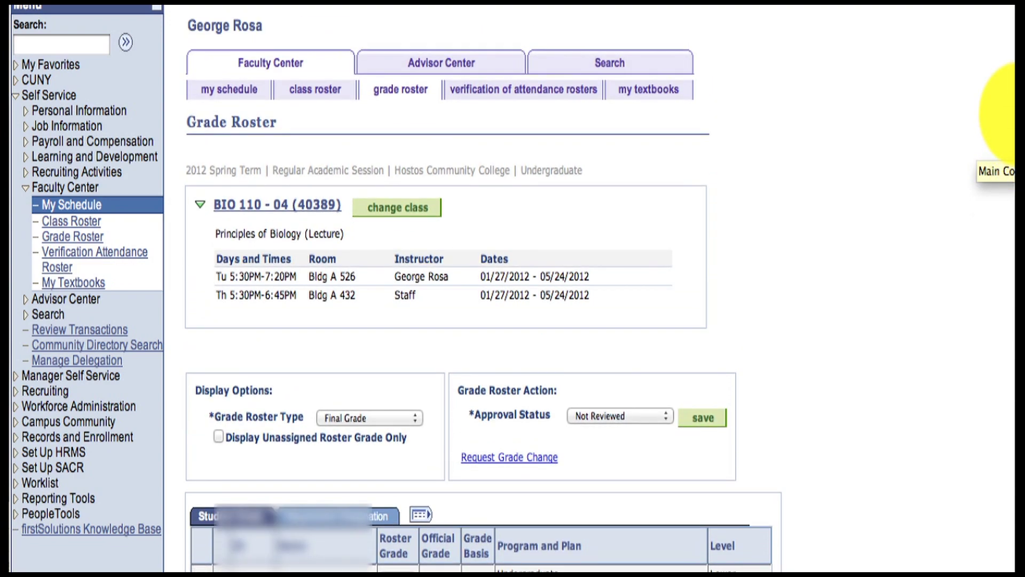
scroll(1012, 128, "down", 1)
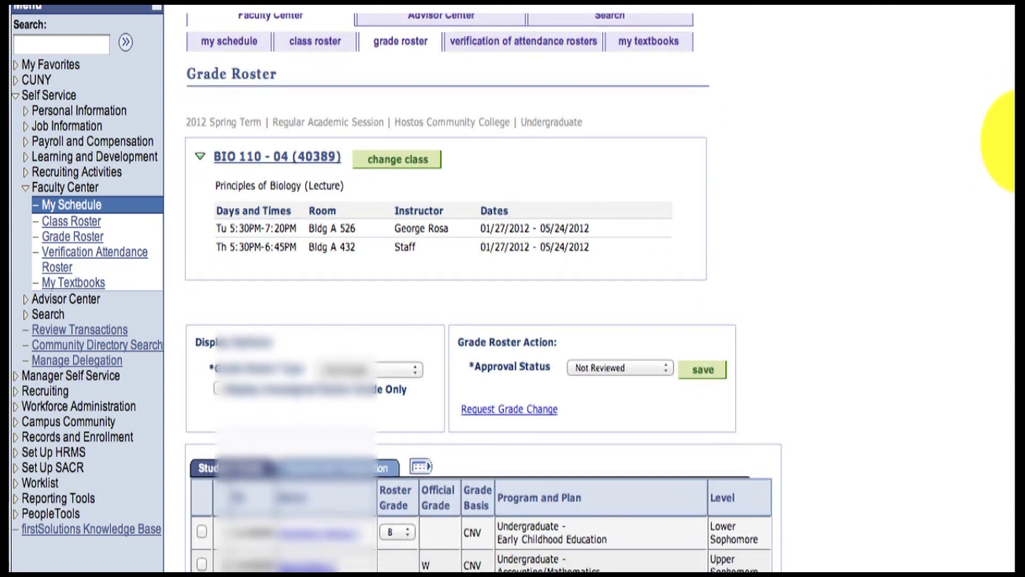
left_click_drag(1004, 141, 1018, 175)
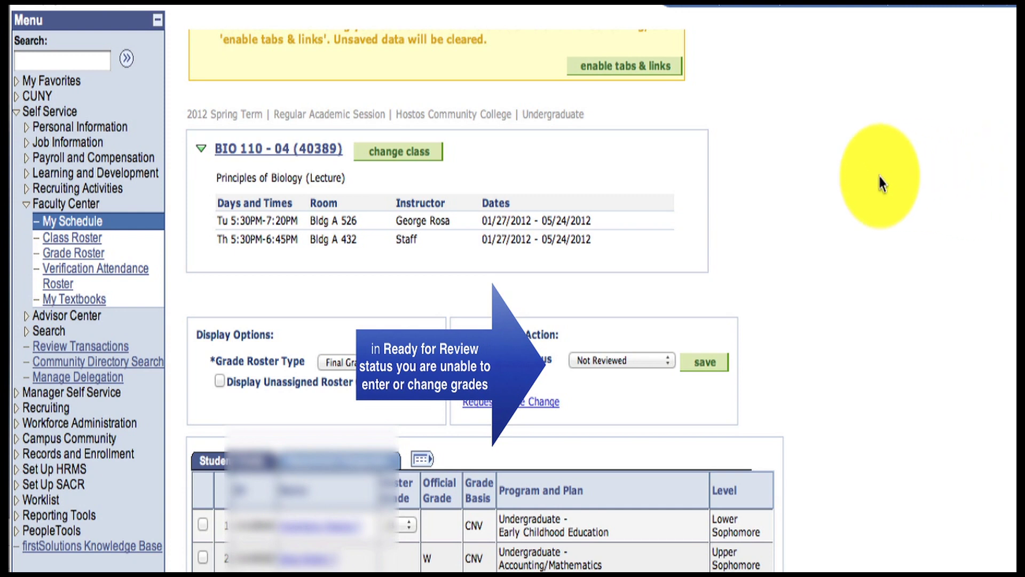
Change Approval Status to Ready for Review and scroll down the now-locked roster.
left_click(669, 361)
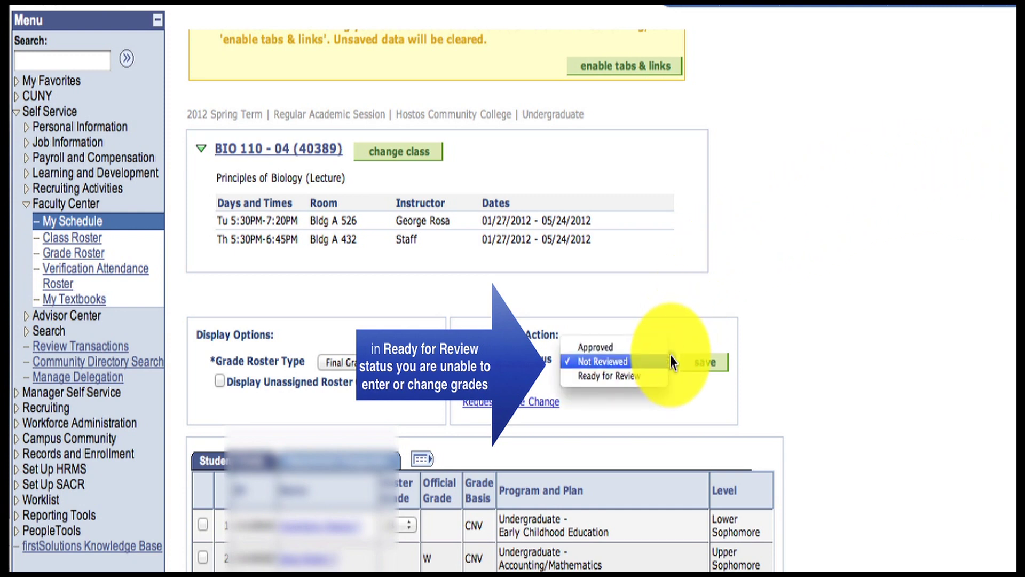
left_click(661, 376)
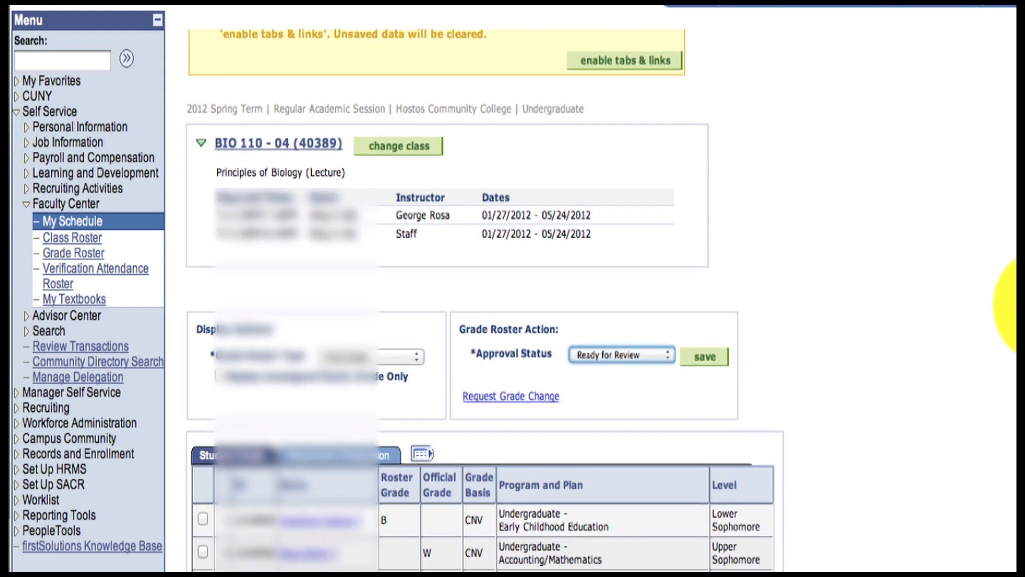
scroll(1014, 374, "down", 4)
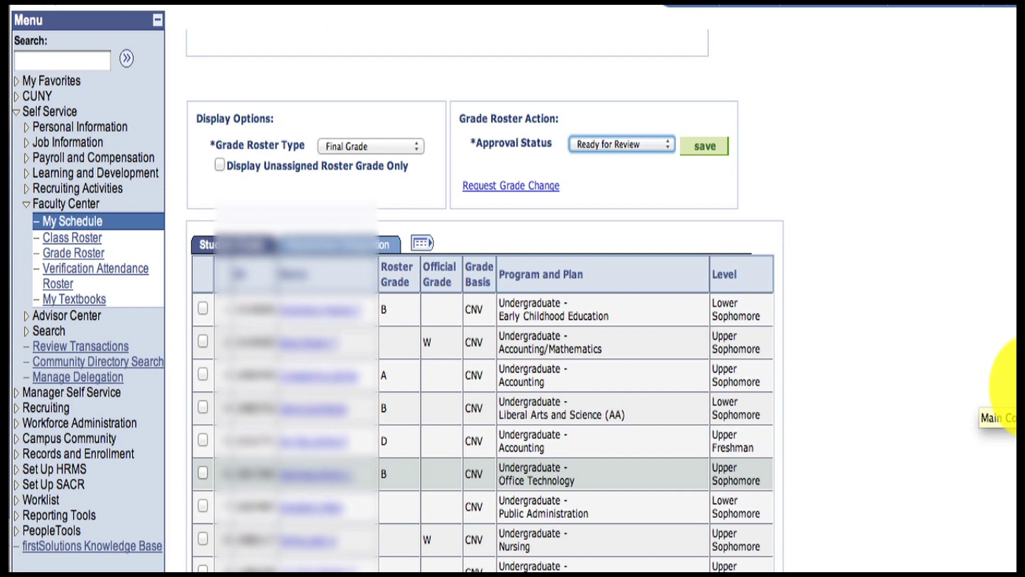
scroll(1015, 385, "down", 1)
scroll(1014, 384, "down", 2)
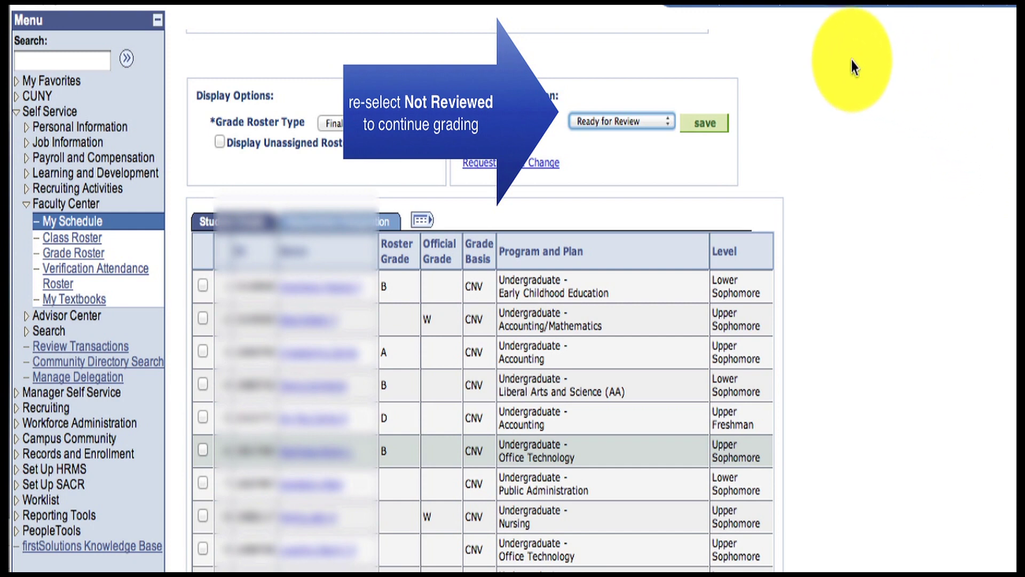
Switch Approval Status back to Not Reviewed to make the grades editable again.
left_click(667, 123)
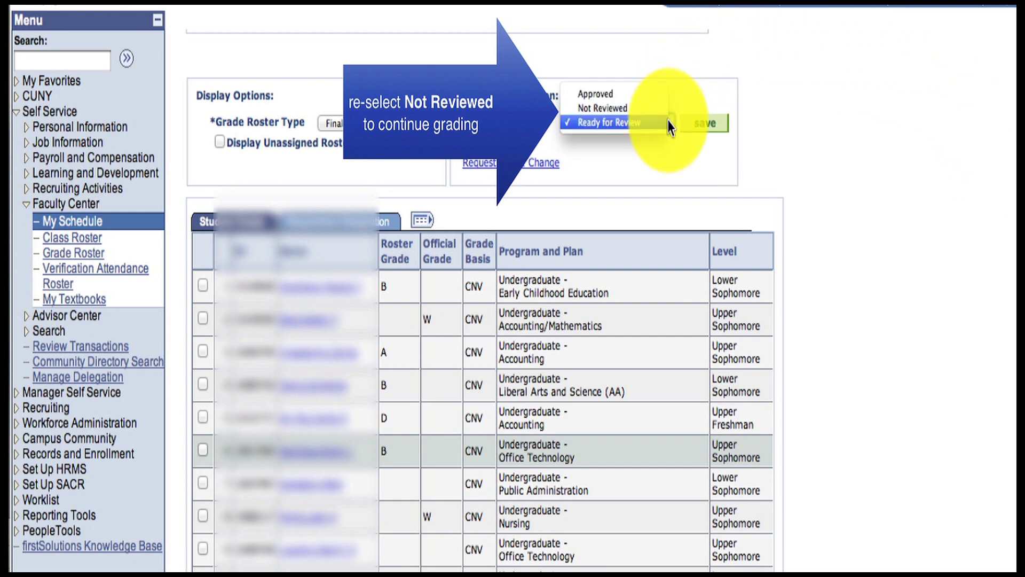
left_click(660, 109)
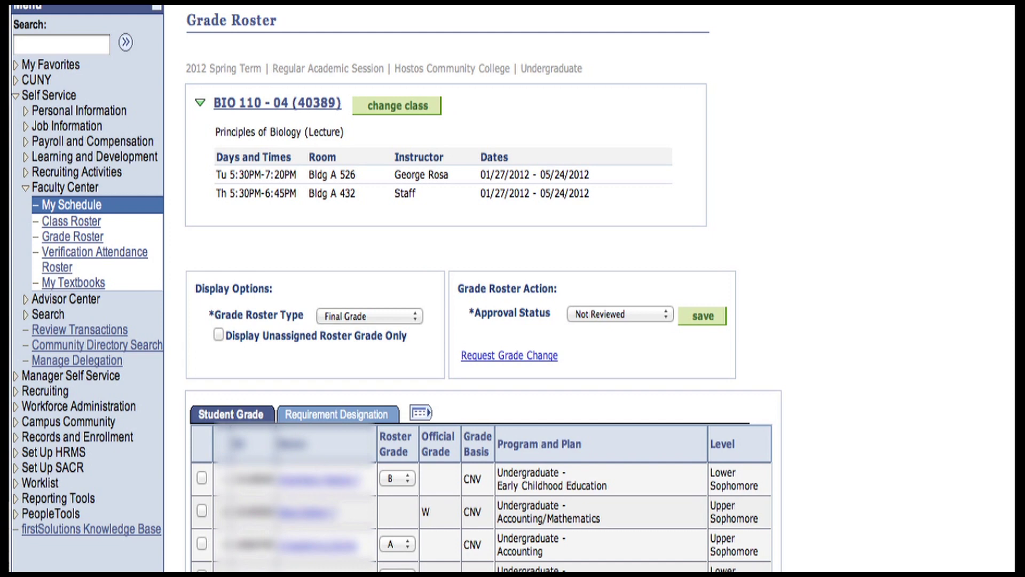
scroll(480, 320, "up", 3)
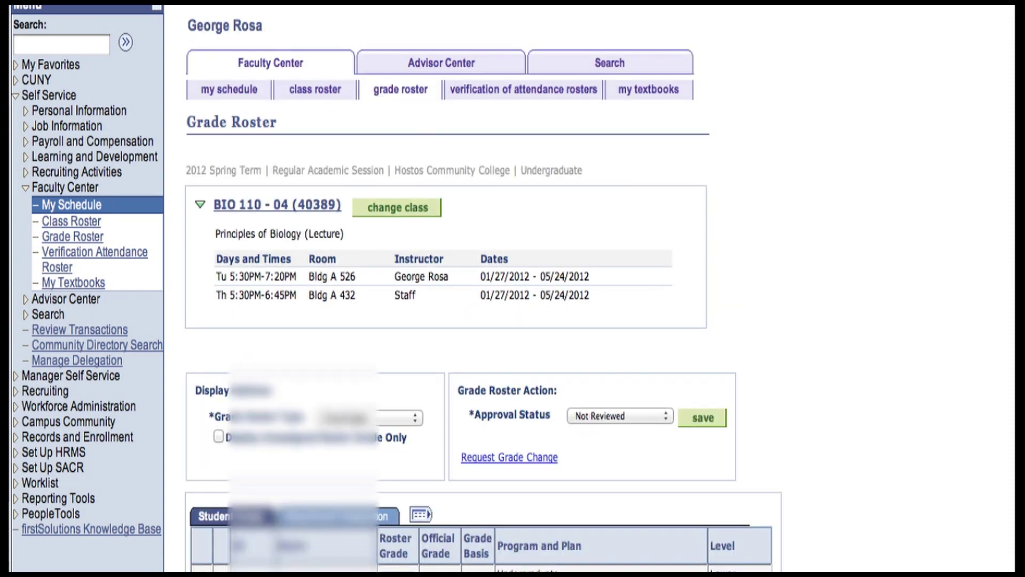
scroll(1011, 352, "down", 7)
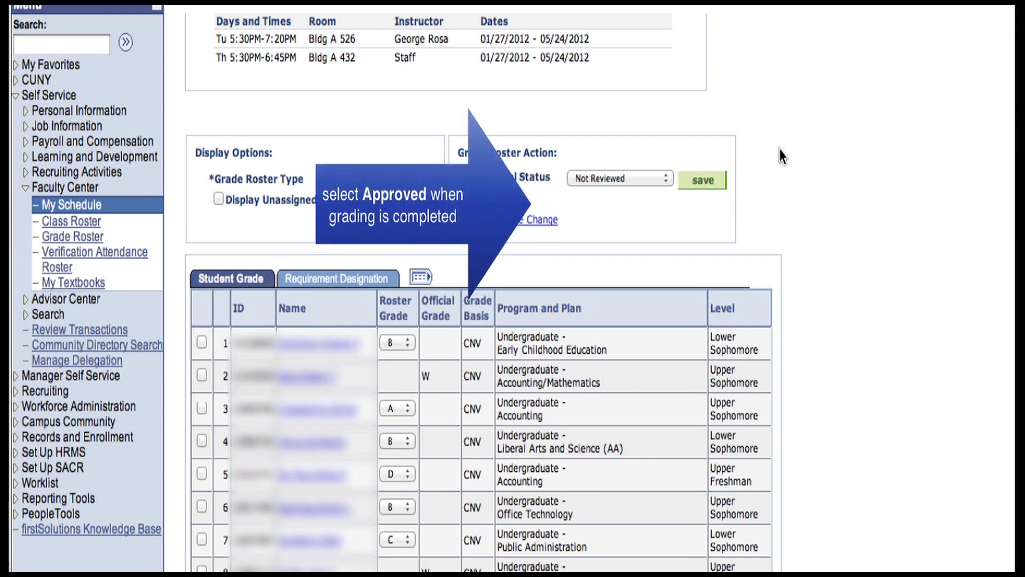
Bring up the Approval Status options to pick Approved.
left_click(667, 179)
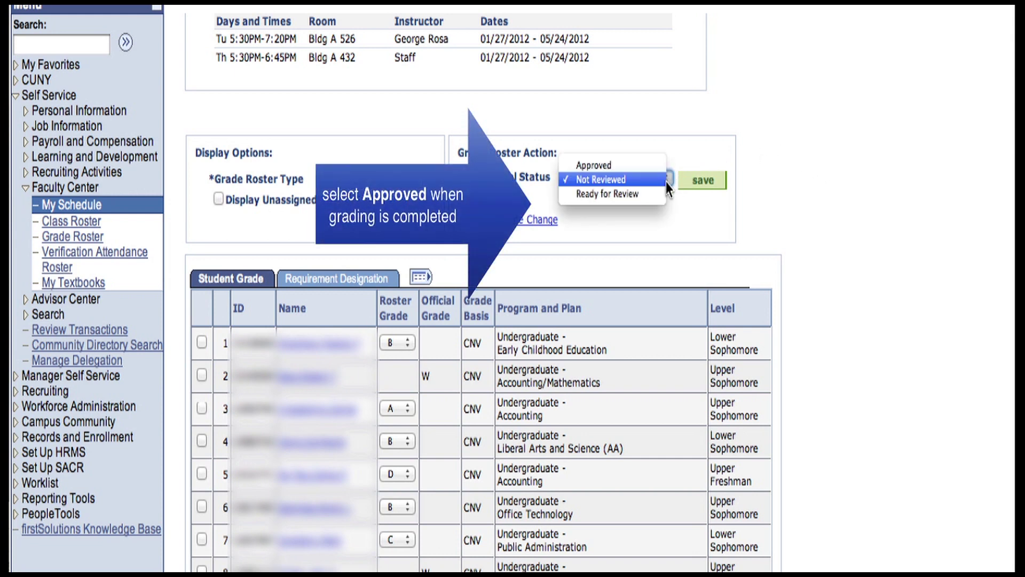